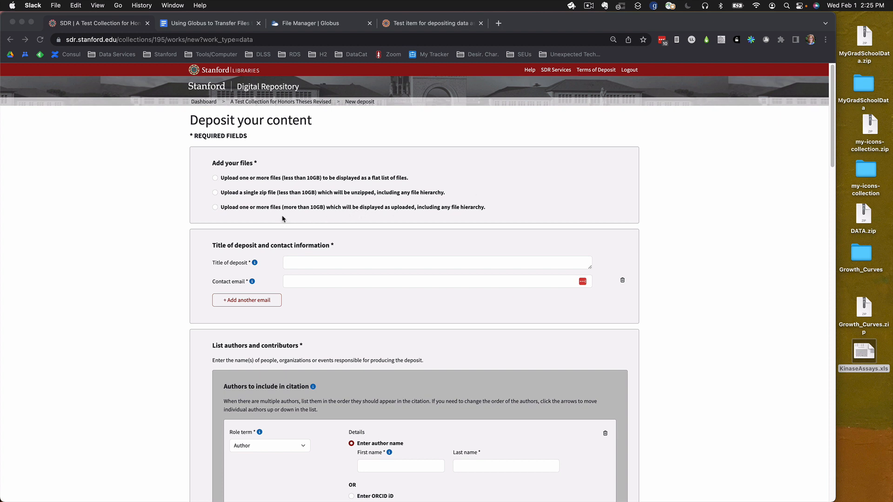
# Upload Growth_Curves.zip as a single zip file that is unzipped with its file hierarchy, and save the deposit as a draft.
pyautogui.click(216, 194)
pyautogui.click(216, 193)
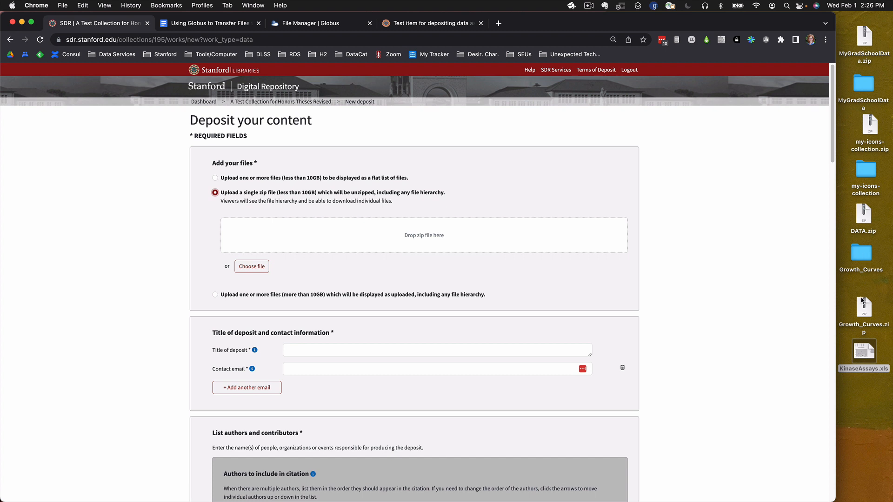
pyautogui.moveTo(870, 313); pyautogui.dragTo(331, 235)
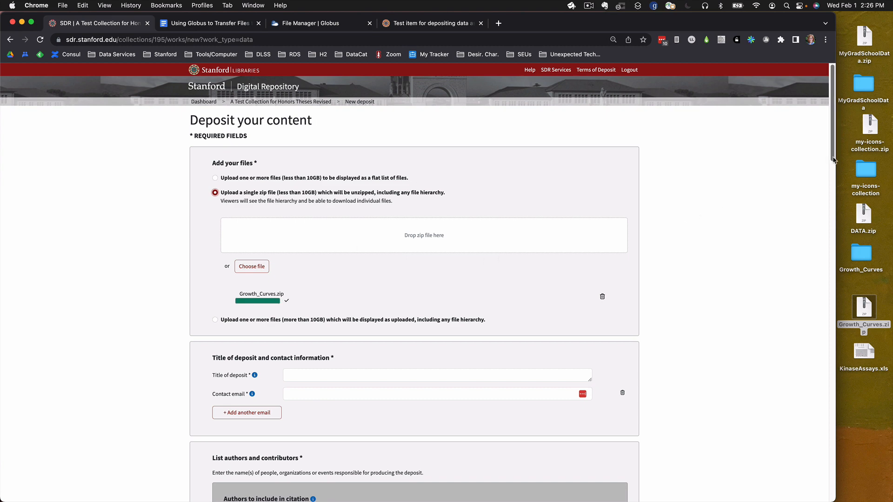
pyautogui.moveTo(832, 159); pyautogui.dragTo(832, 492)
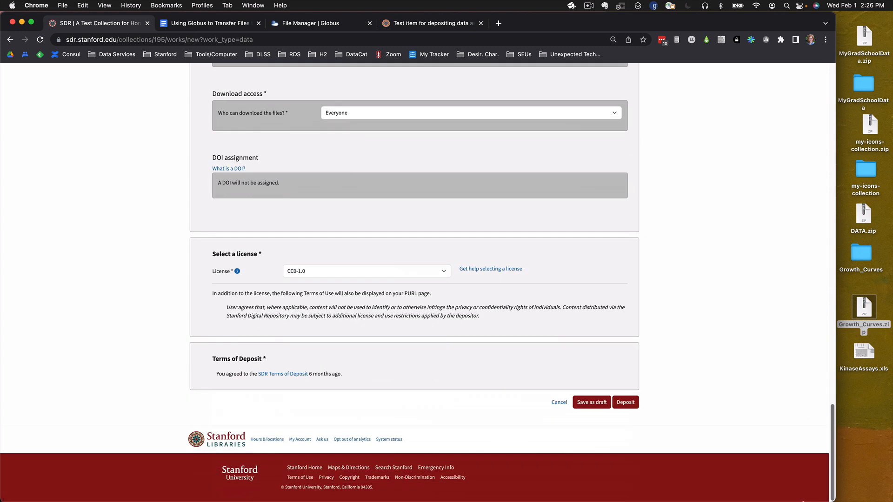
pyautogui.click(586, 403)
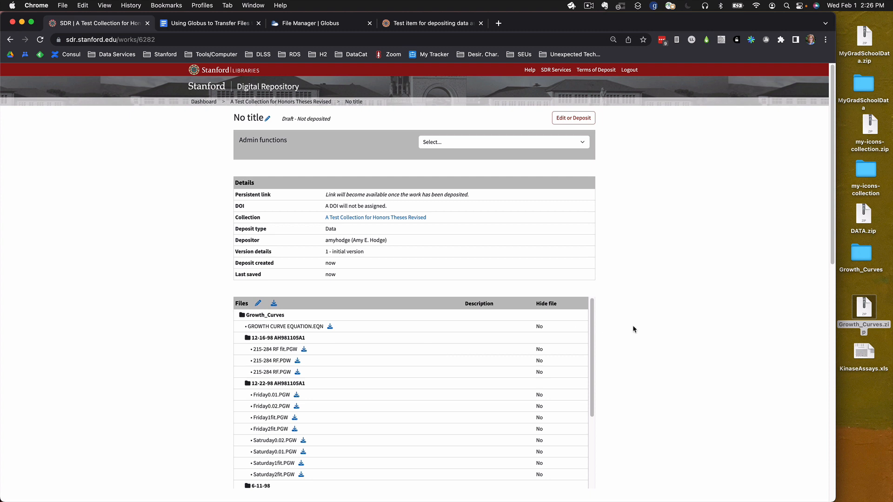
# Delete 215-284 RF.PDW and 215-284 RF.PGW from the draft's 12-16-98 AH981105A1 folder and add KinaseAssays.xls outside the folders.
pyautogui.scroll(-1, 631, 329)
pyautogui.scroll(-1, 631, 329)
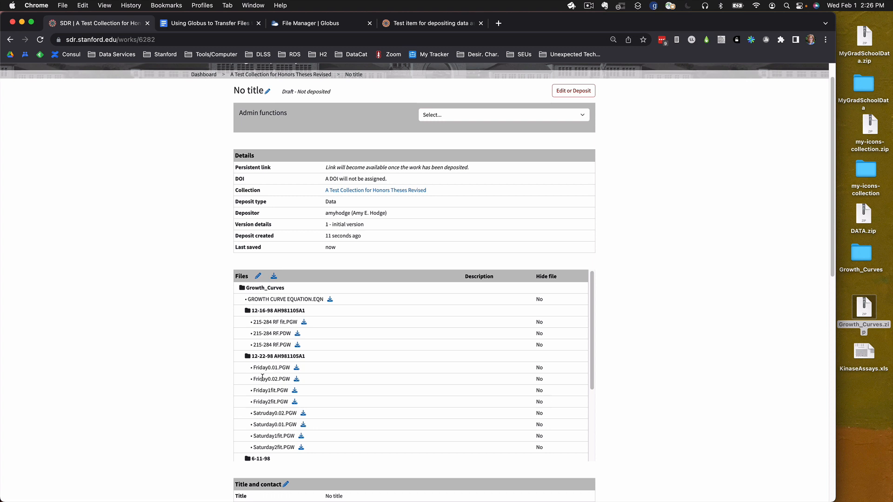
pyautogui.click(258, 277)
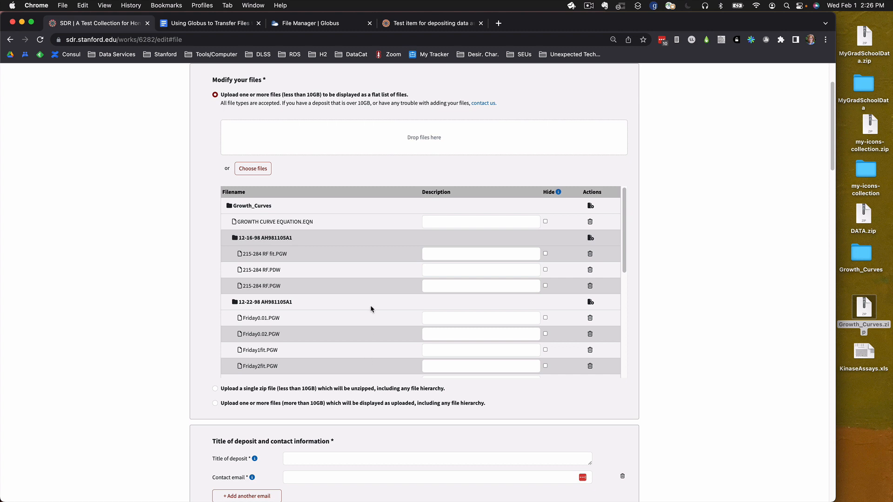
pyautogui.click(589, 270)
pyautogui.click(590, 271)
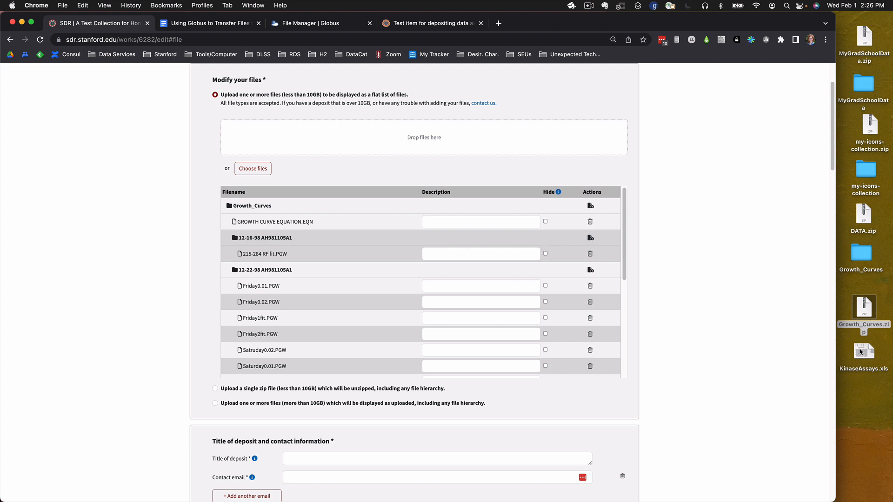
pyautogui.moveTo(859, 352); pyautogui.dragTo(386, 129)
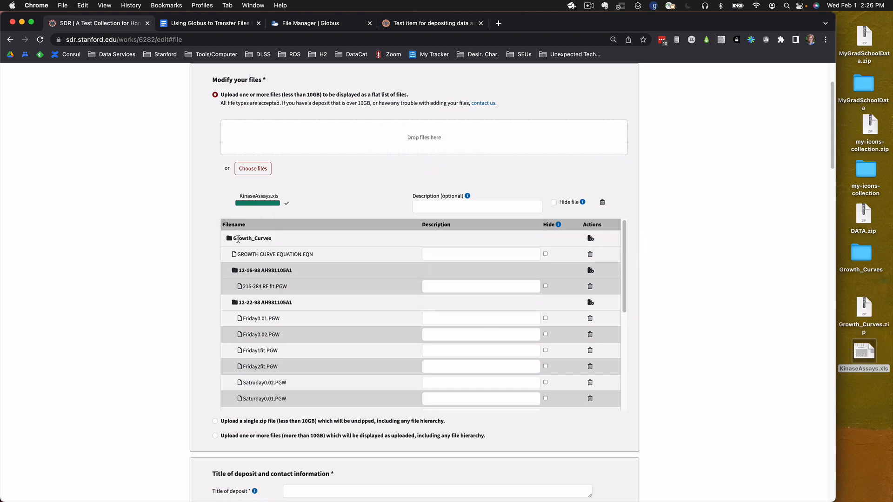
# Show the file upload areas for the 12-16-98 AH981105A1 and 12-22-98 AH981105A1 folders.
pyautogui.click(590, 269)
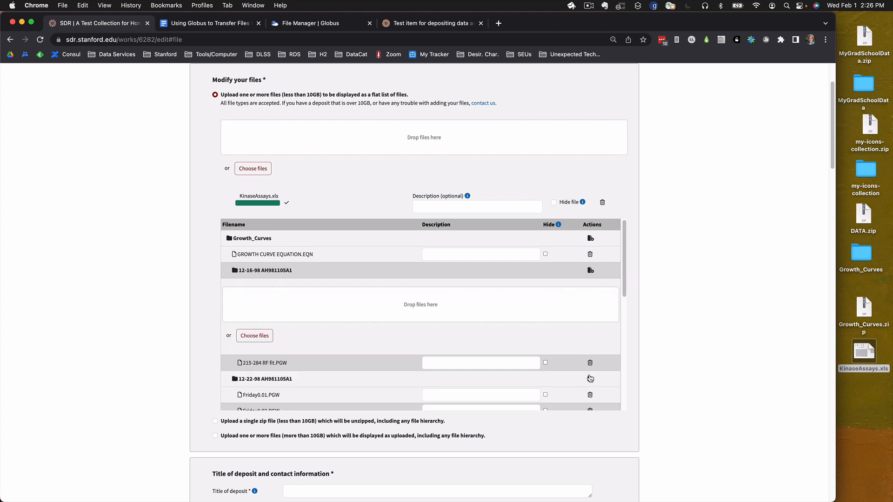
pyautogui.click(590, 378)
pyautogui.scroll(-3, 591, 355)
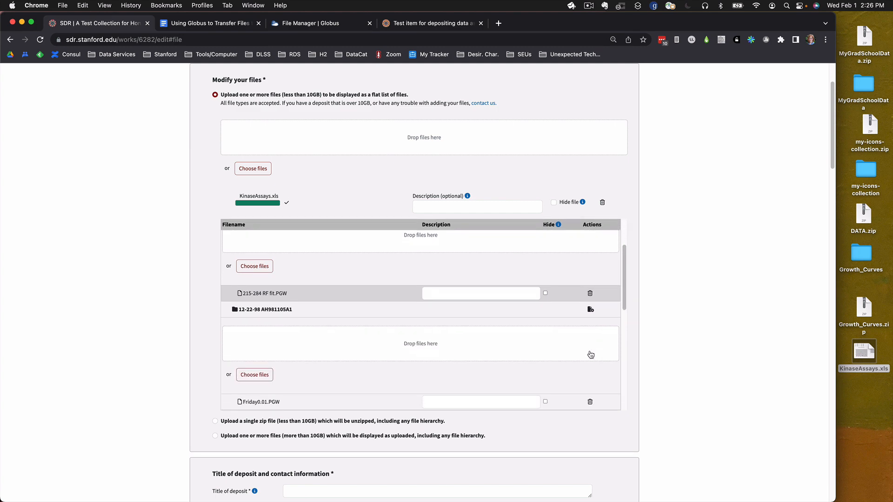
pyautogui.scroll(-2, 590, 355)
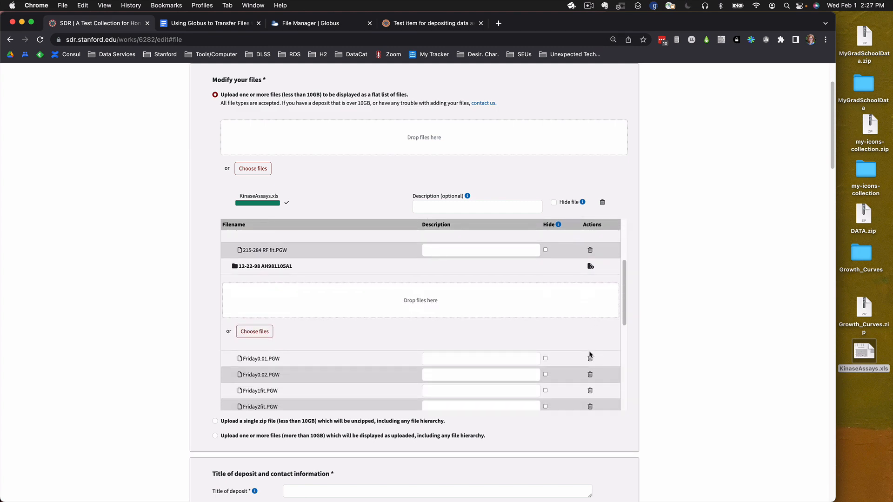
# Save the modified deposit as a draft and review its updated file list.
pyautogui.moveTo(835, 151); pyautogui.dragTo(813, 495)
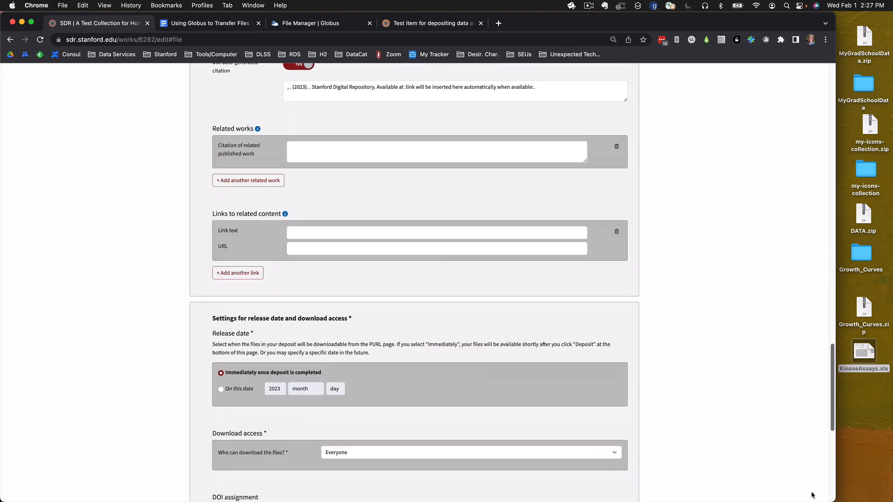
pyautogui.scroll(-5, 744, 465)
pyautogui.click(589, 402)
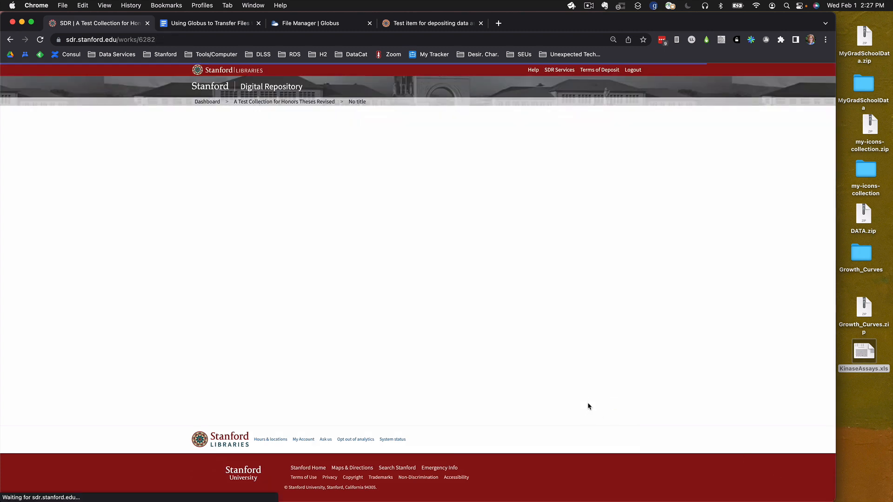
pyautogui.scroll(-3, 431, 354)
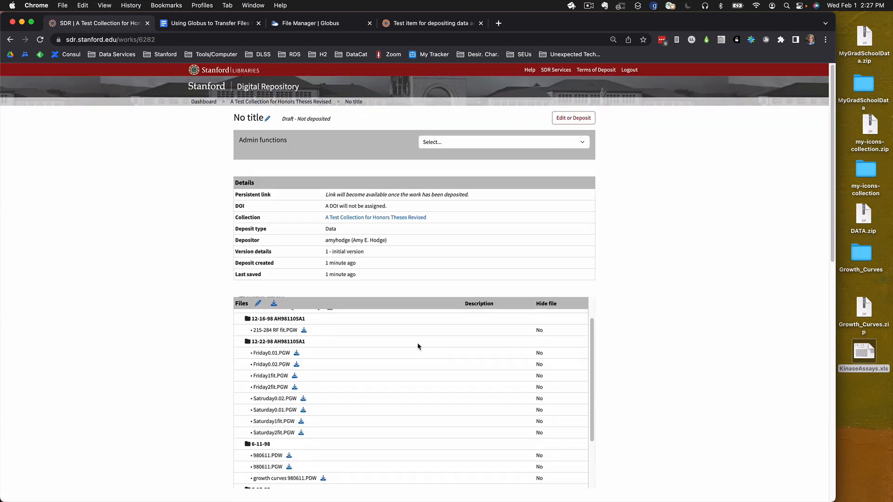
pyautogui.scroll(3, 417, 344)
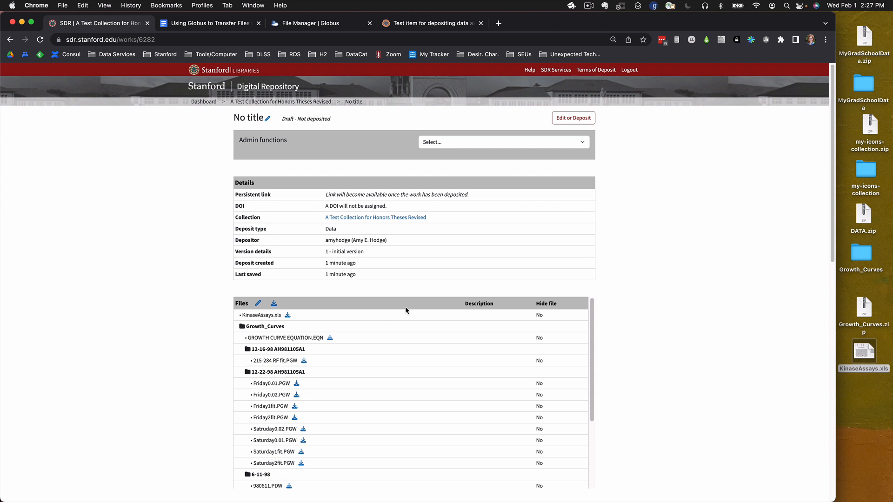
# Switch to the published test item's page and look through the files in its 970912 folder.
pyautogui.click(427, 24)
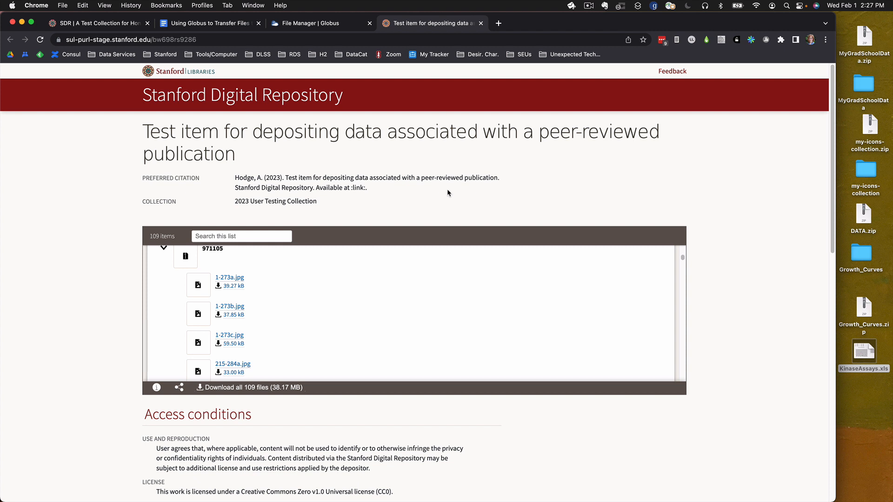
pyautogui.scroll(2, 368, 284)
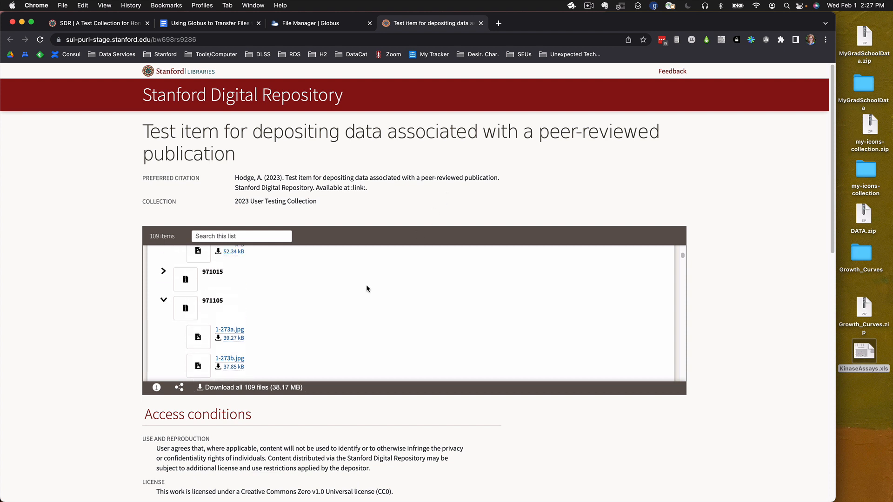
pyautogui.scroll(5, 366, 289)
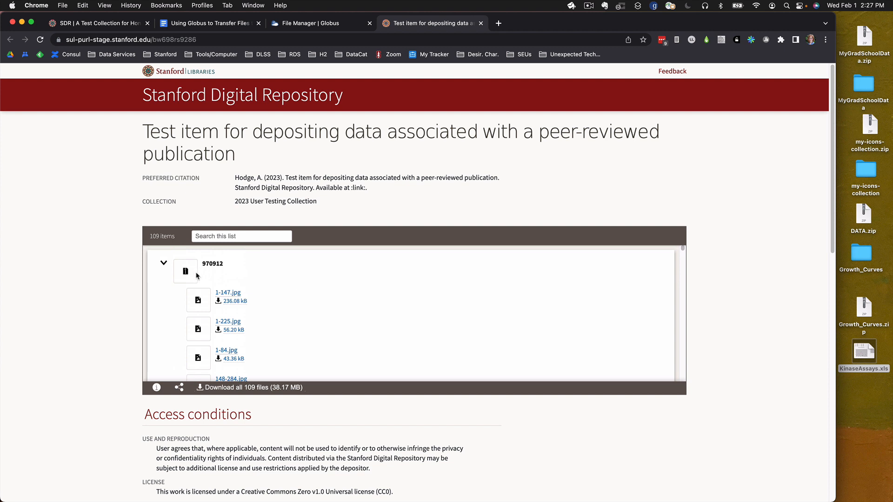
pyautogui.scroll(-1, 207, 334)
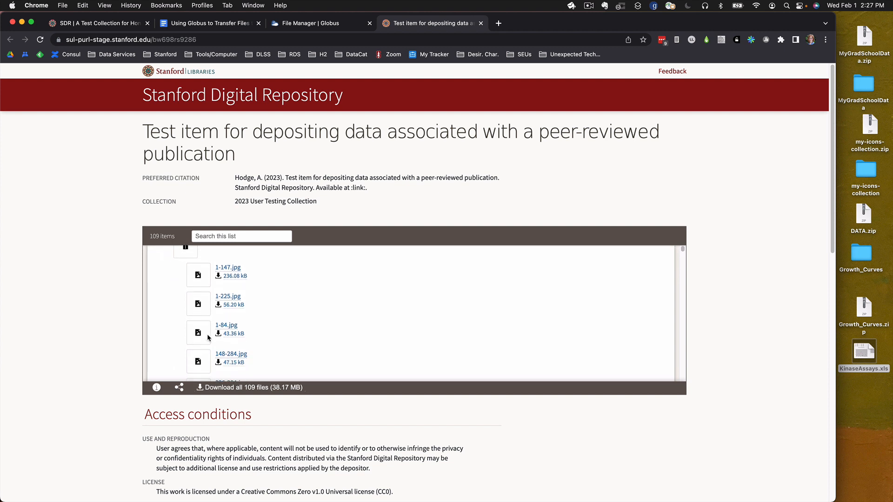
pyautogui.scroll(-1, 205, 344)
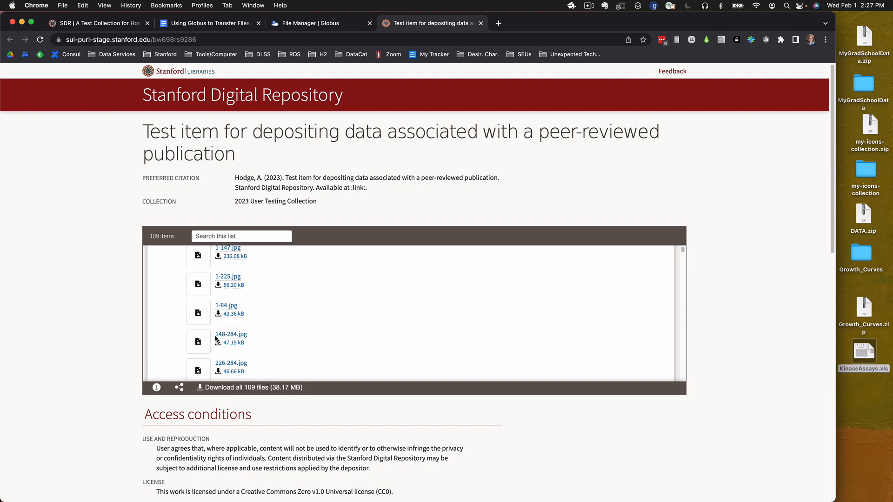
pyautogui.scroll(-1, 218, 361)
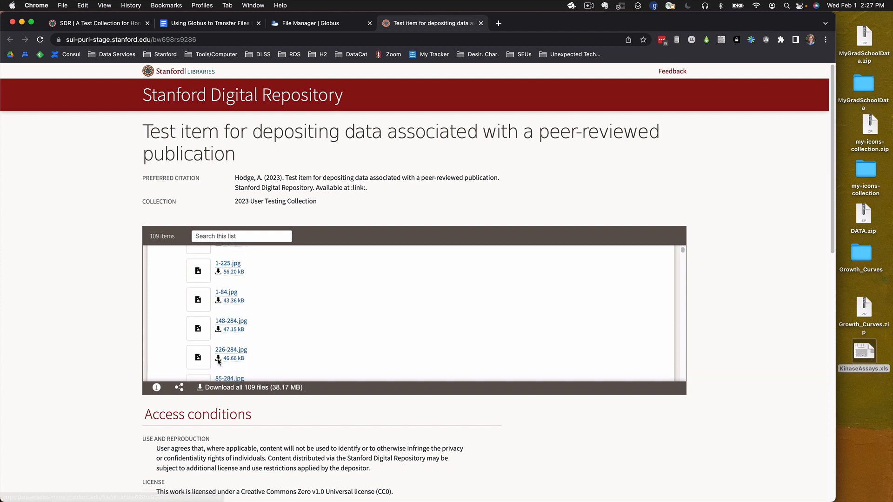
pyautogui.scroll(-4, 218, 361)
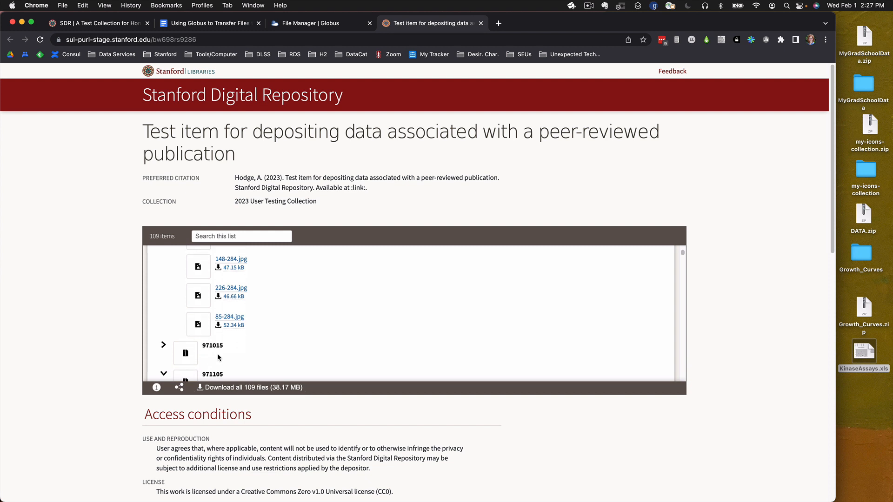
# Expand and recollapse the 971015 folder, and collapse 971105 to view the files in 971204.
pyautogui.click(163, 344)
pyautogui.scroll(-1, 195, 320)
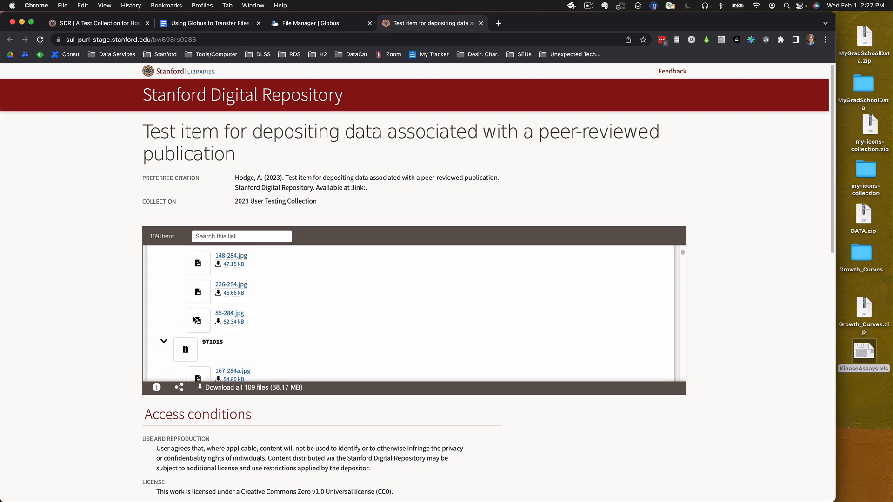
pyautogui.scroll(-2, 194, 320)
pyautogui.click(163, 317)
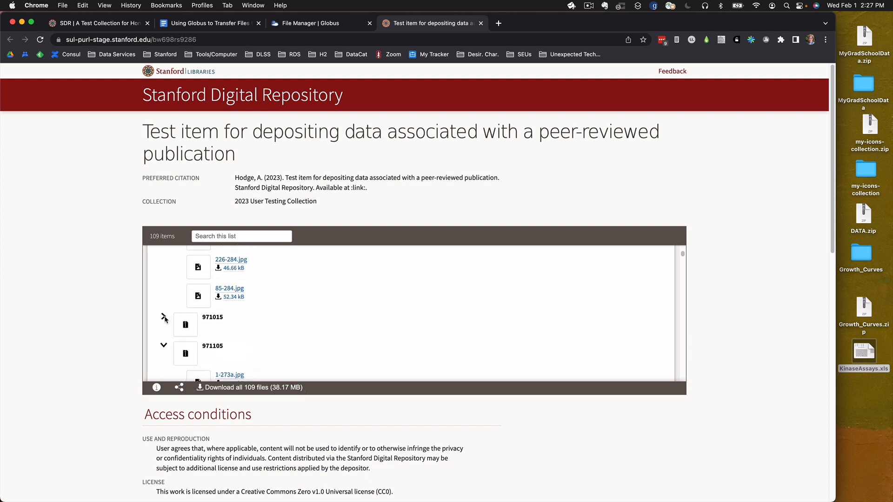
pyautogui.scroll(-1, 165, 321)
pyautogui.click(164, 344)
pyautogui.scroll(-4, 203, 326)
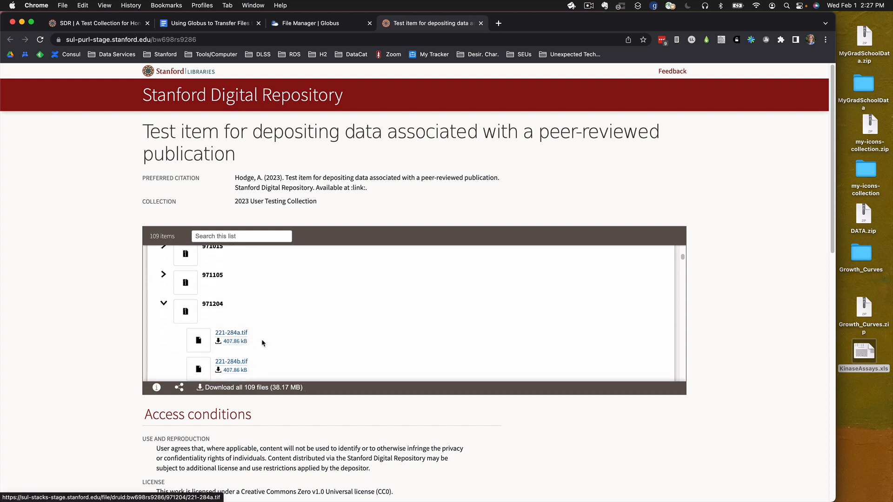
pyautogui.scroll(-2, 262, 343)
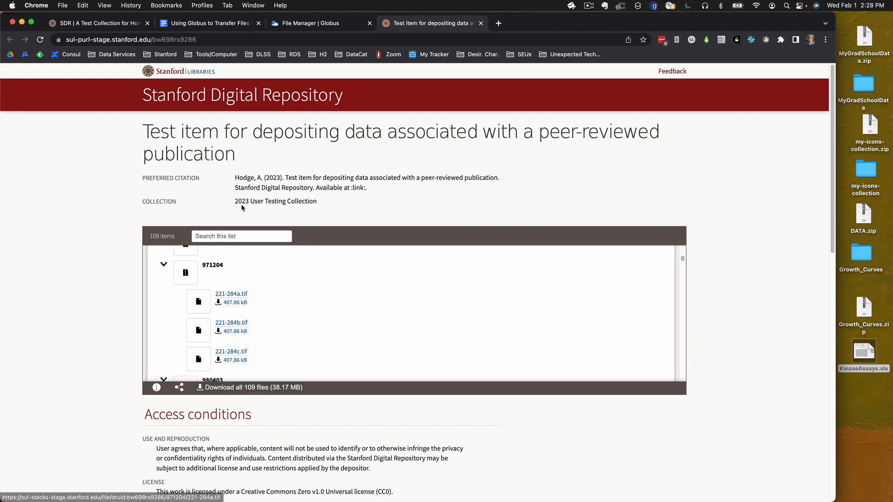
# Change the draft deposit's upload method to files of more than 10GB displayed as uploaded, and save it as a draft.
pyautogui.click(100, 25)
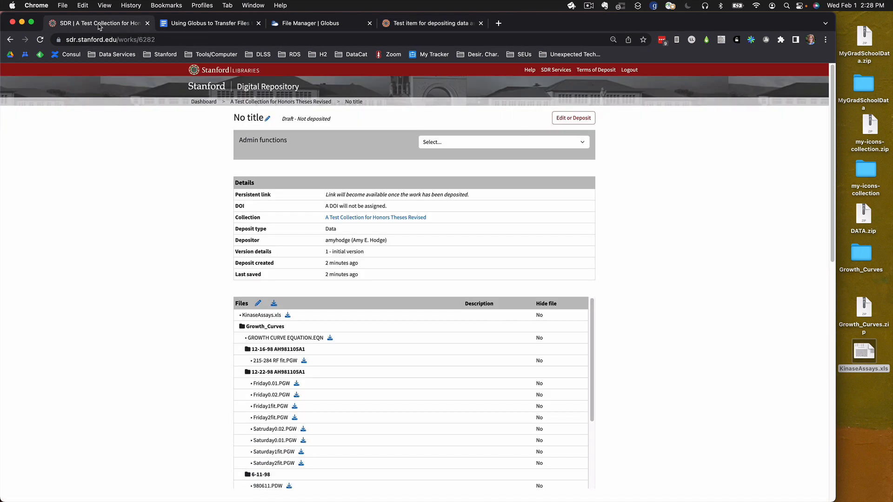
pyautogui.click(258, 303)
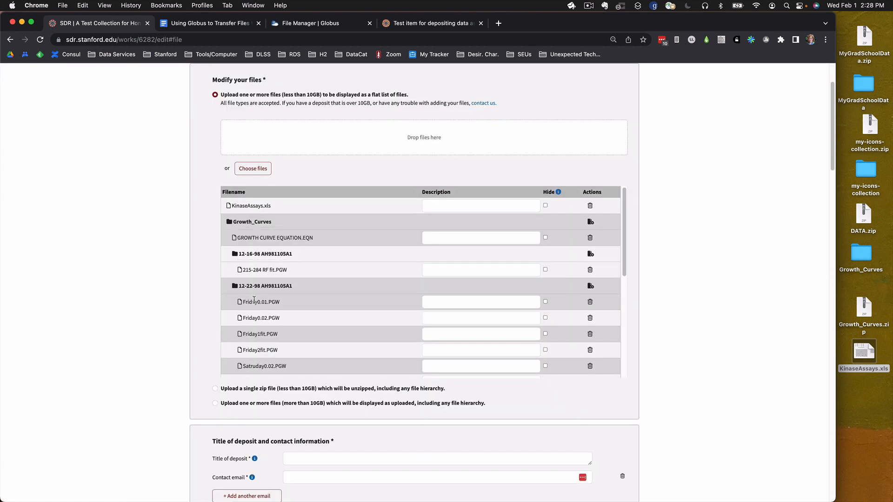
pyautogui.click(215, 403)
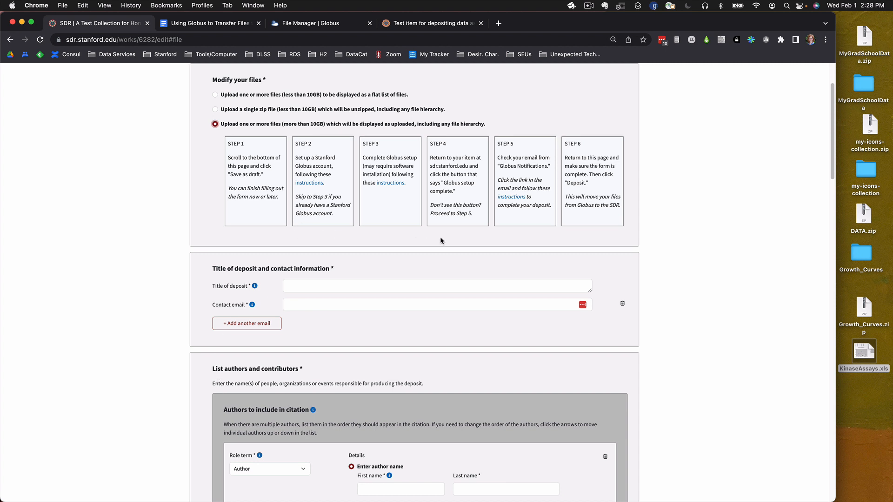
pyautogui.scroll(-2, 686, 407)
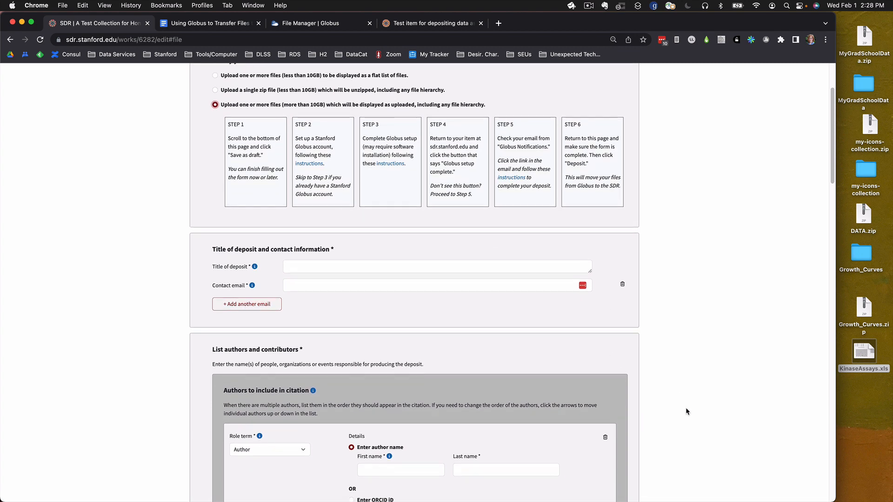
pyautogui.scroll(-20, 685, 407)
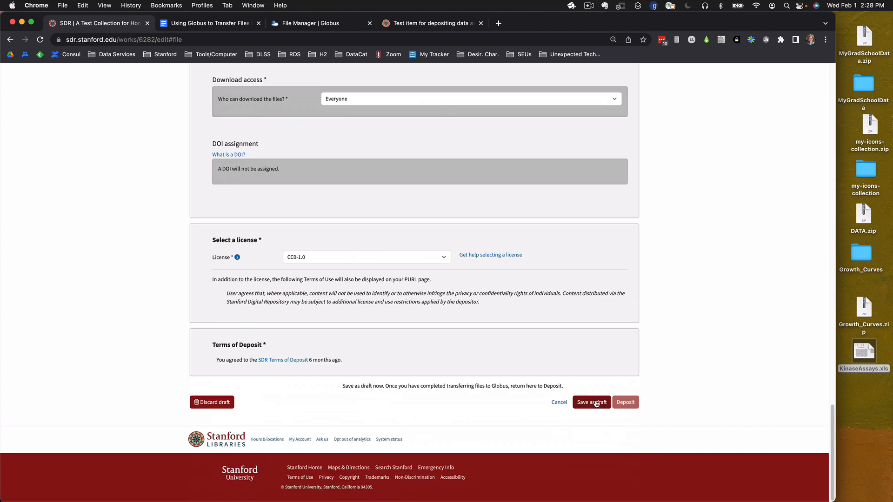
pyautogui.click(596, 403)
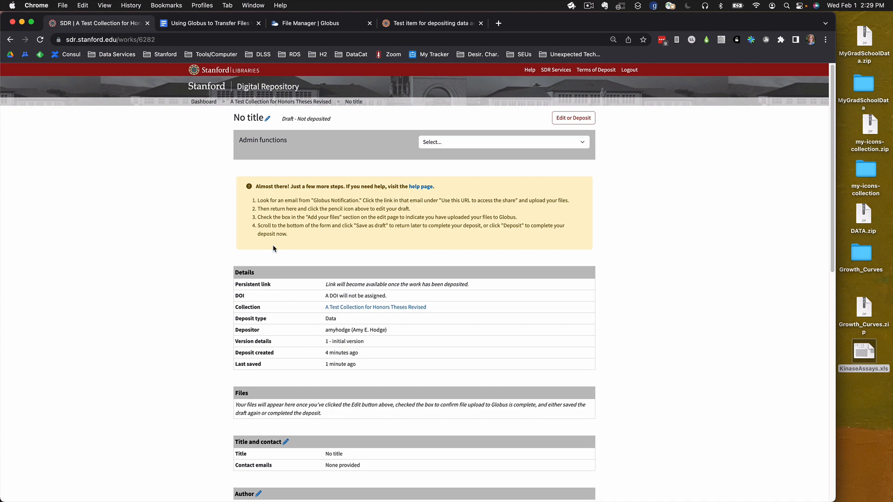
# View the SDR stage and laptop collections in the Globus File Manager, and reopen the draft deposit for editing.
pyautogui.click(319, 24)
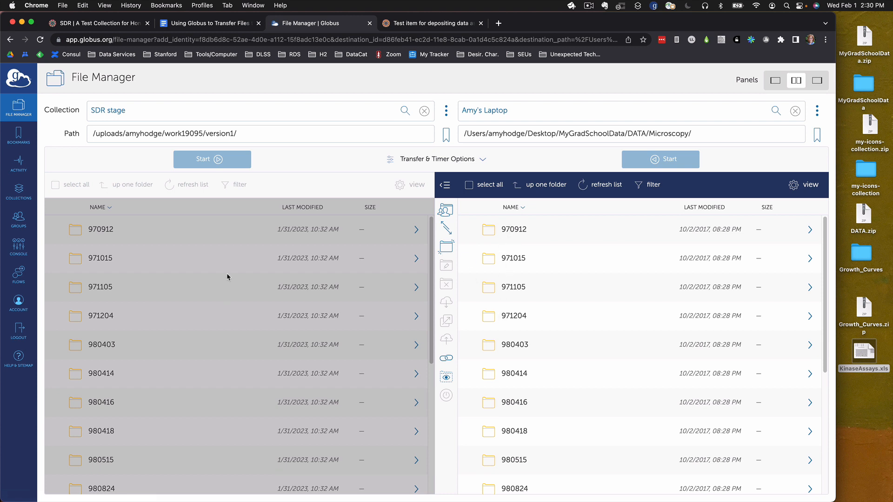
pyautogui.click(129, 24)
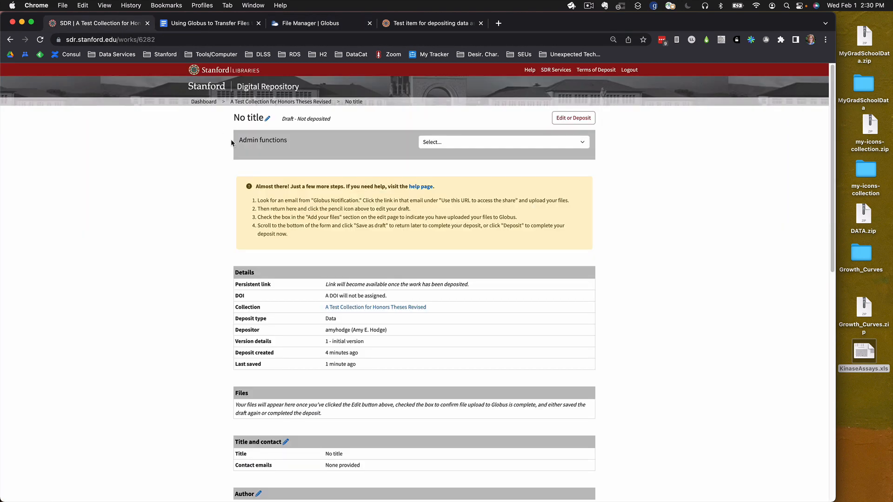
pyautogui.click(583, 121)
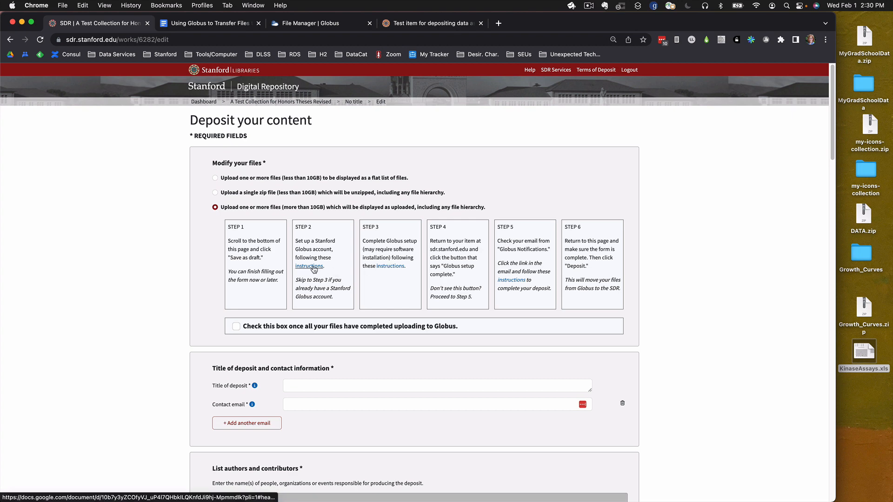
# Switch to the Google Docs guide on using Globus to transfer files to the Stanford Digital Repository.
pyautogui.click(223, 23)
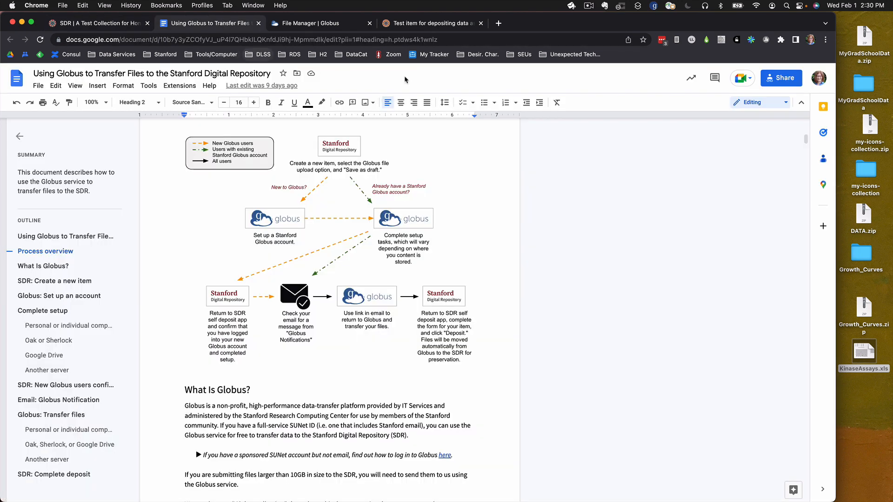